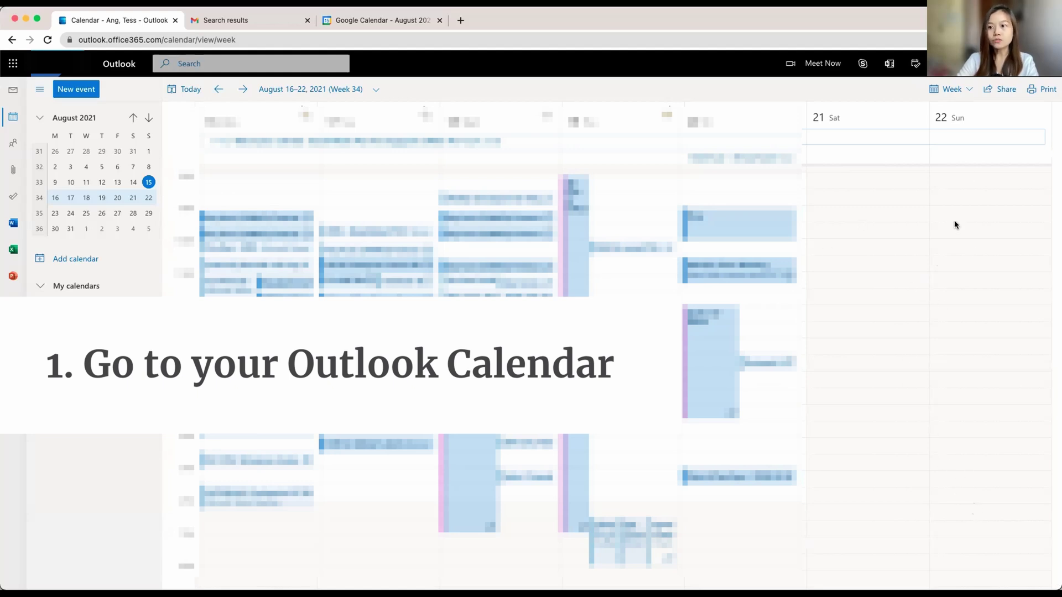
Share the Outlook calendar with your personal Gmail address at 'Can view when I'm busy' access
left_click(1003, 91)
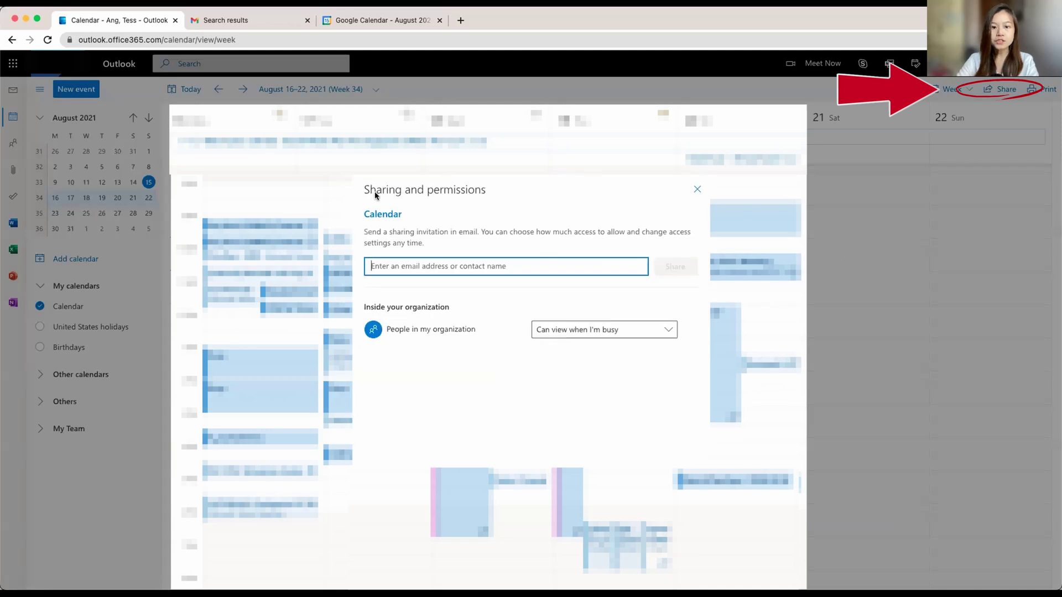
left_click_drag(370, 194, 470, 191)
left_click(392, 209)
left_click(448, 265)
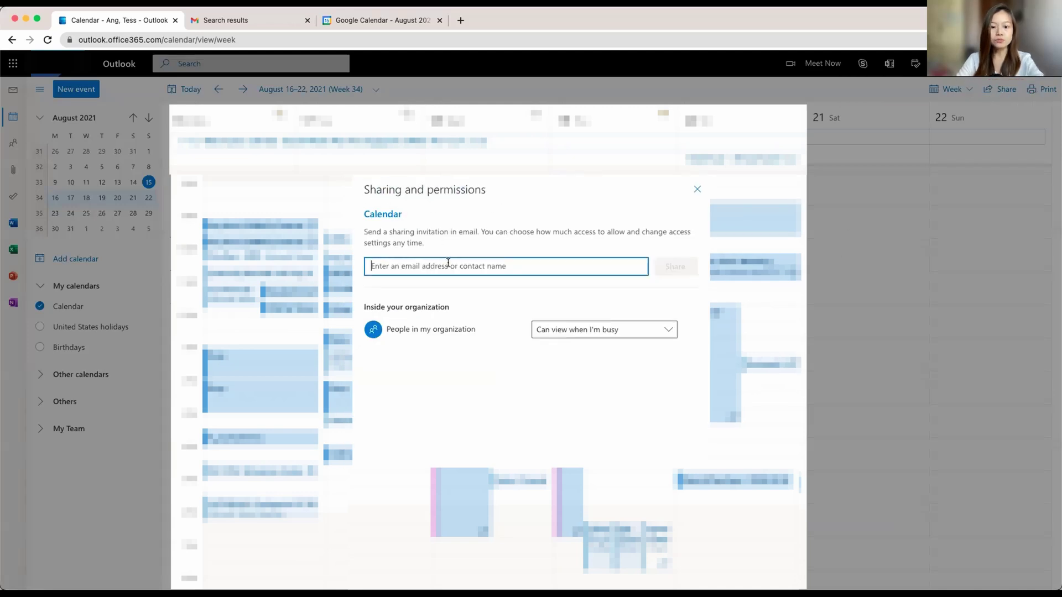
key("super+v")
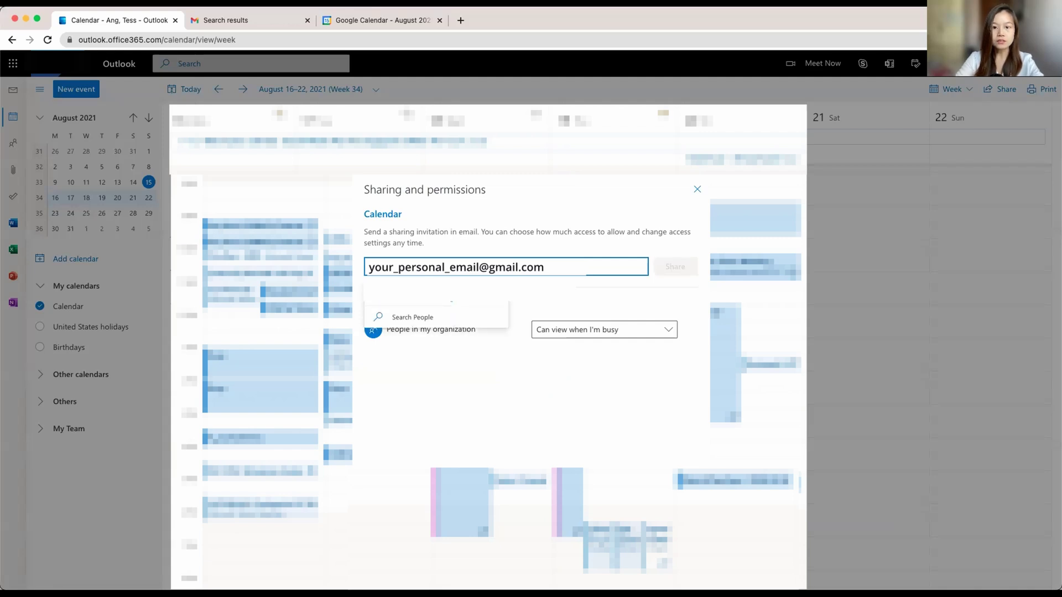
key("super+z")
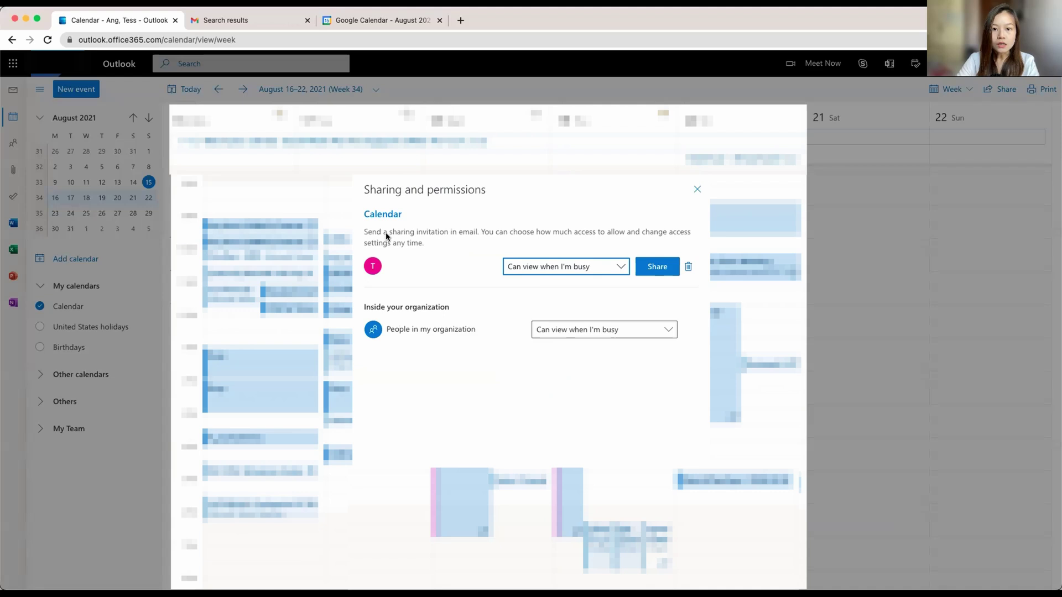
left_click(541, 269)
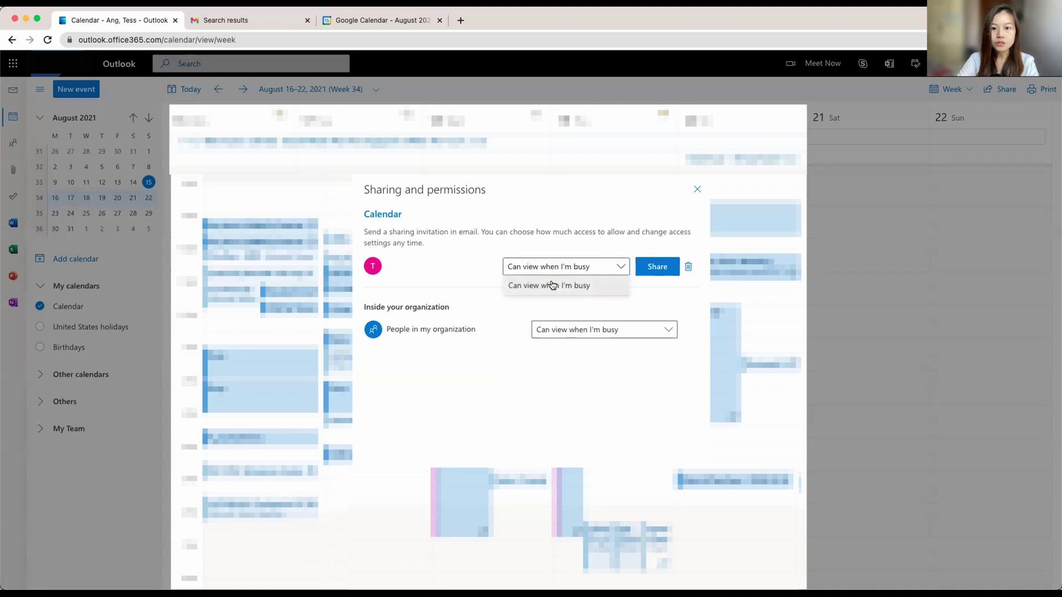
left_click(580, 293)
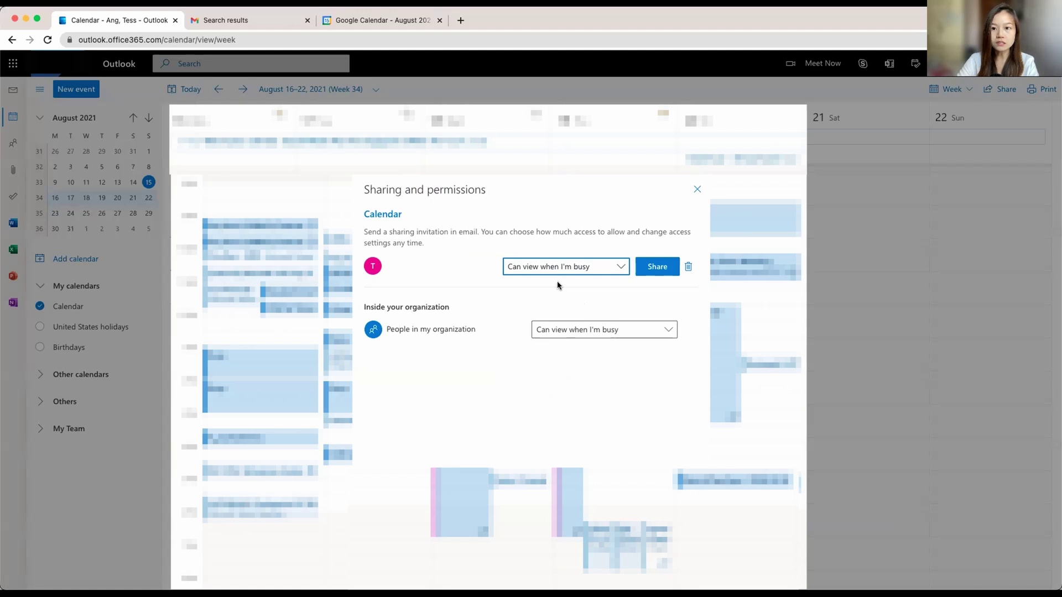
left_click(656, 270)
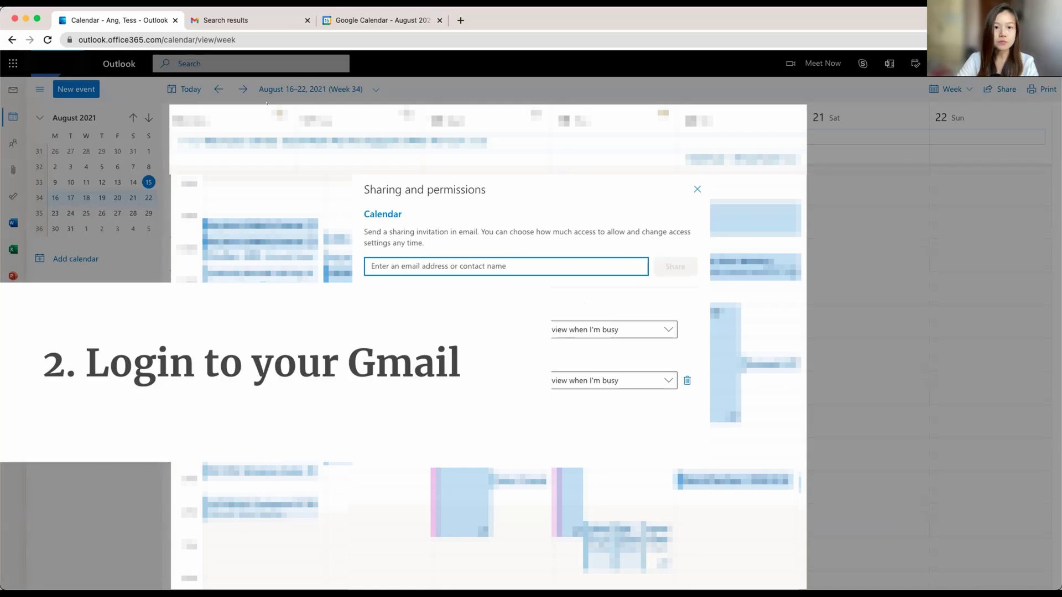
Open the Outlook sharing invitation email in Gmail and copy the 'this URL.' link address
left_click(237, 20)
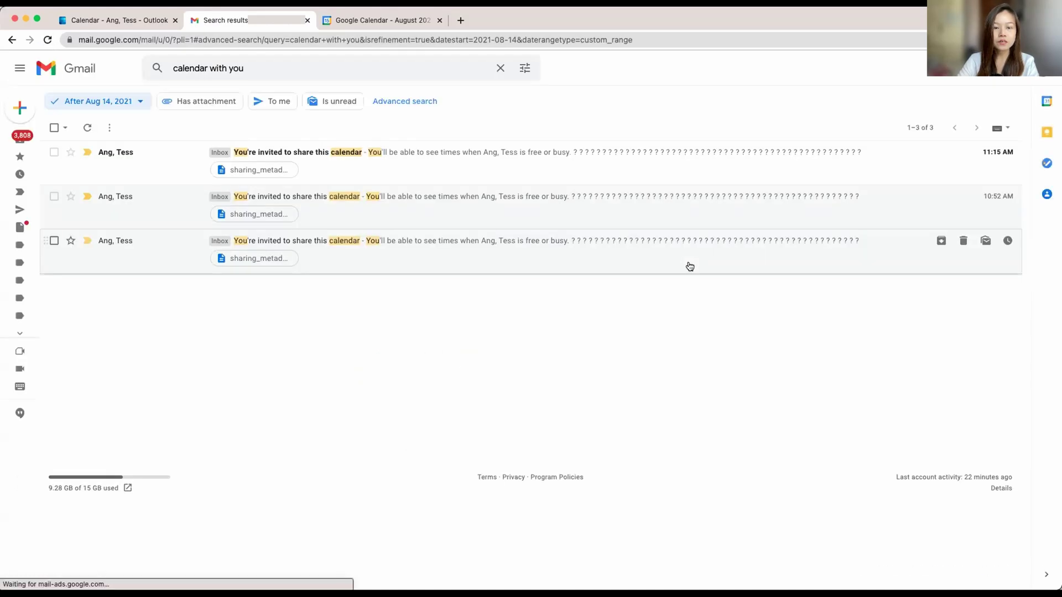
left_click(394, 166)
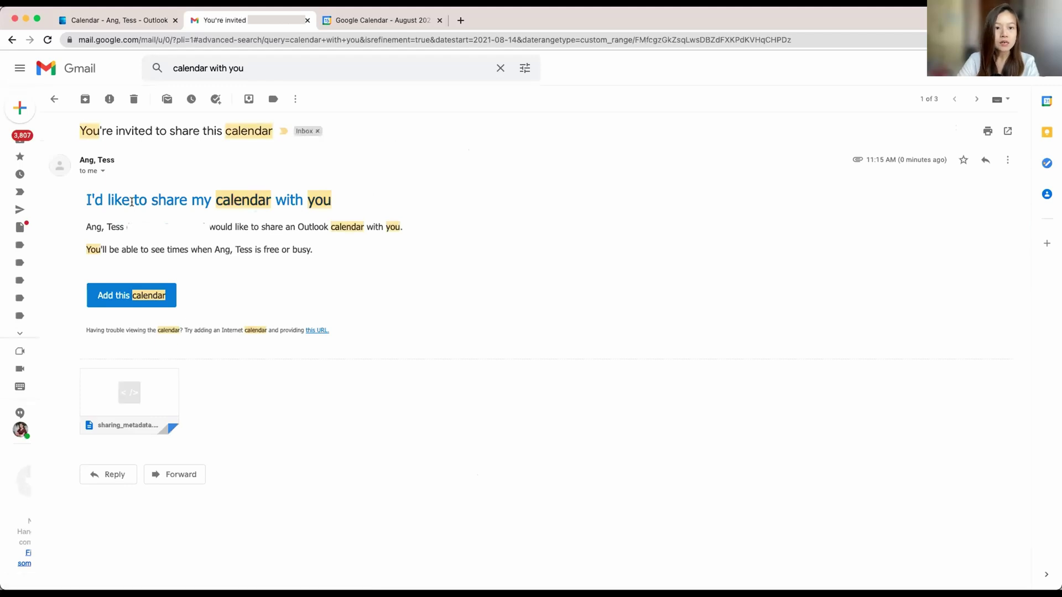
left_click_drag(78, 129, 272, 131)
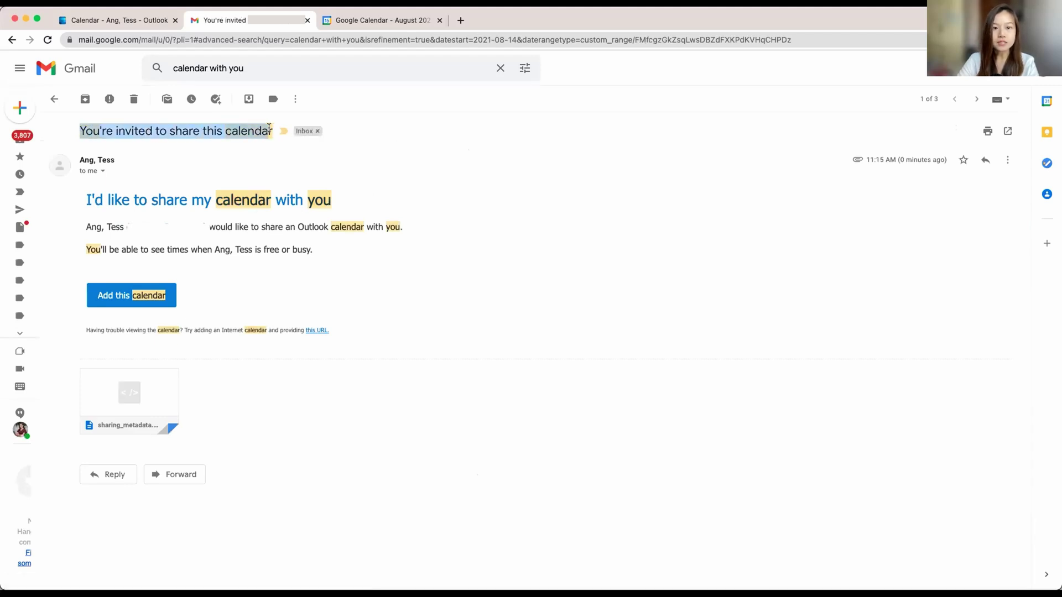
left_click(324, 276)
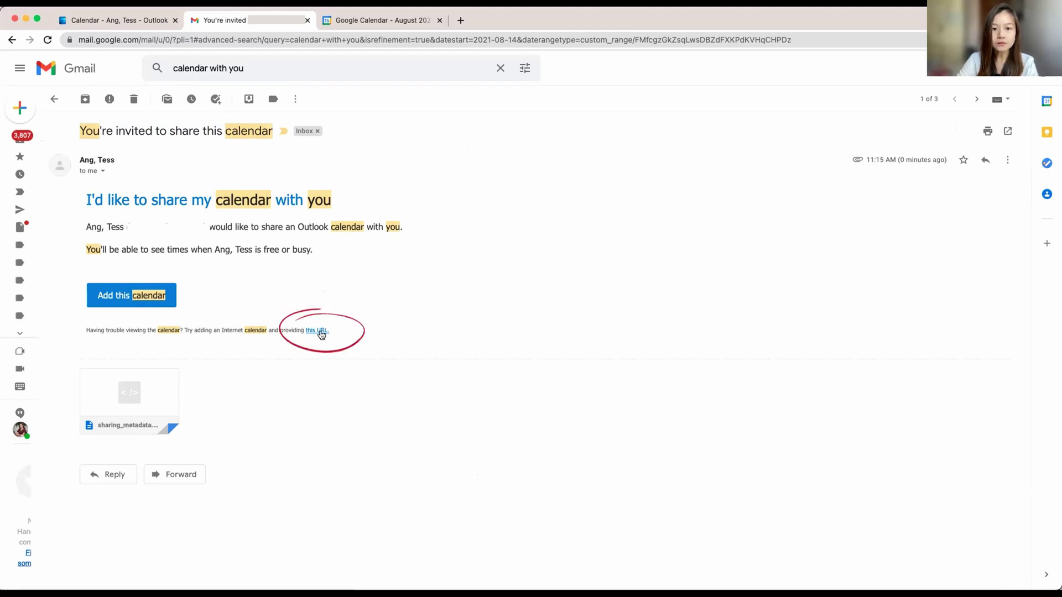
right_click(321, 333)
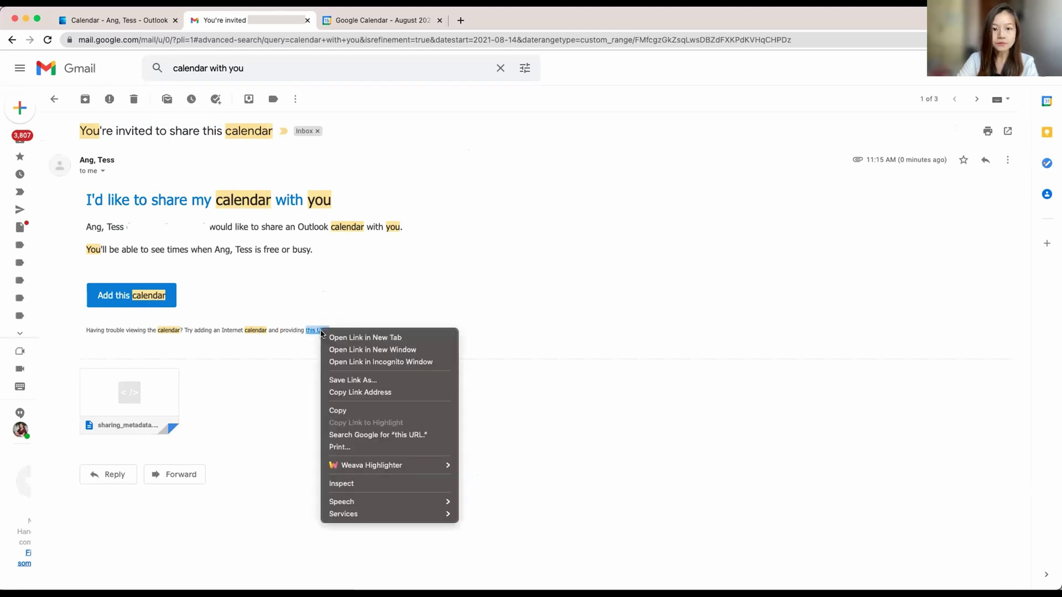
left_click(346, 394)
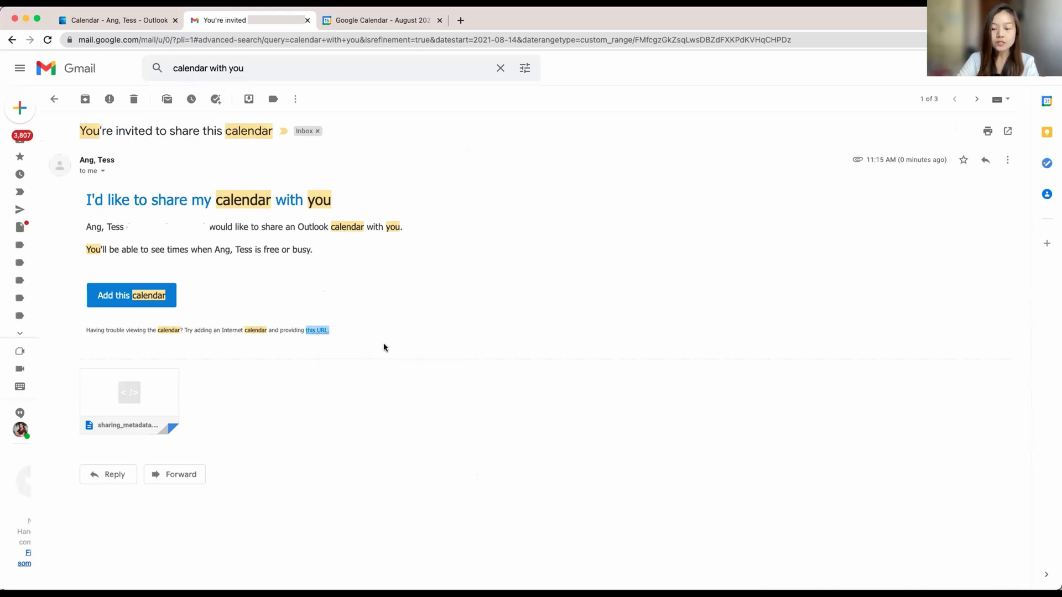
In Settings, use Add calendar > From URL to paste the Outlook link and subscribe
left_click(380, 20)
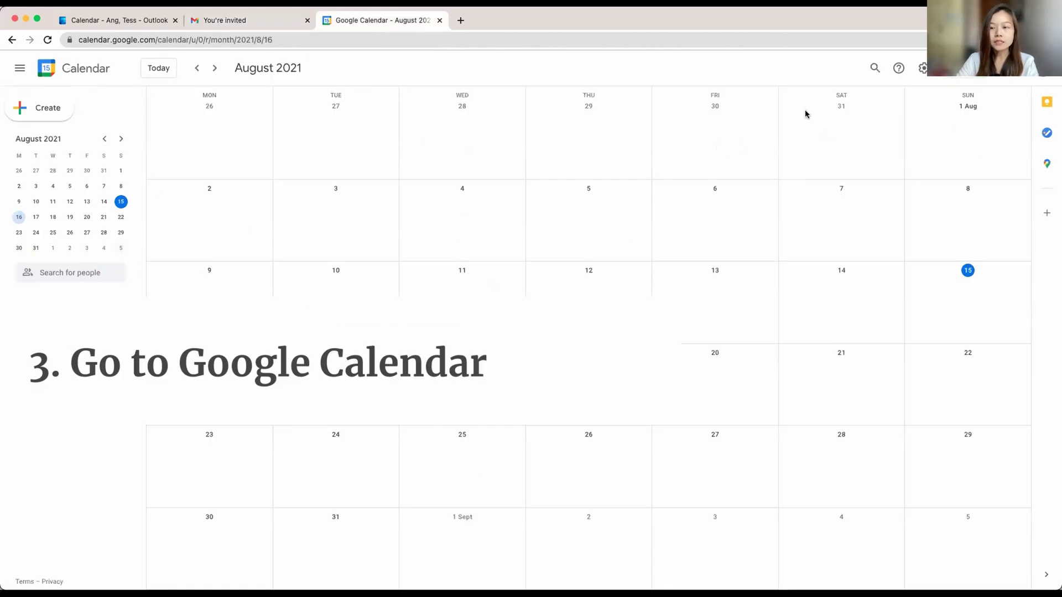
left_click(922, 69)
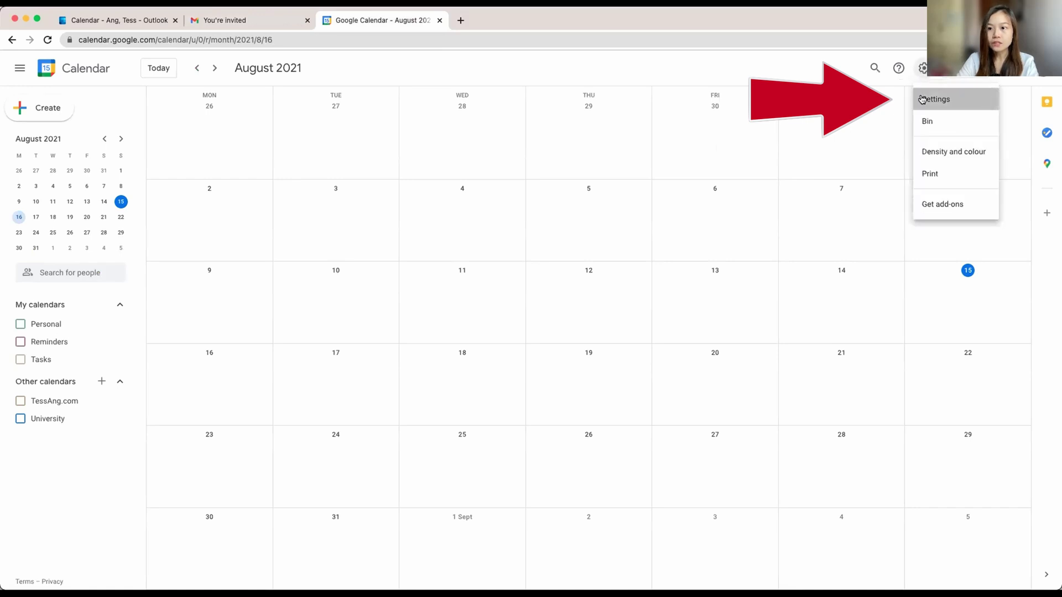
left_click(917, 98)
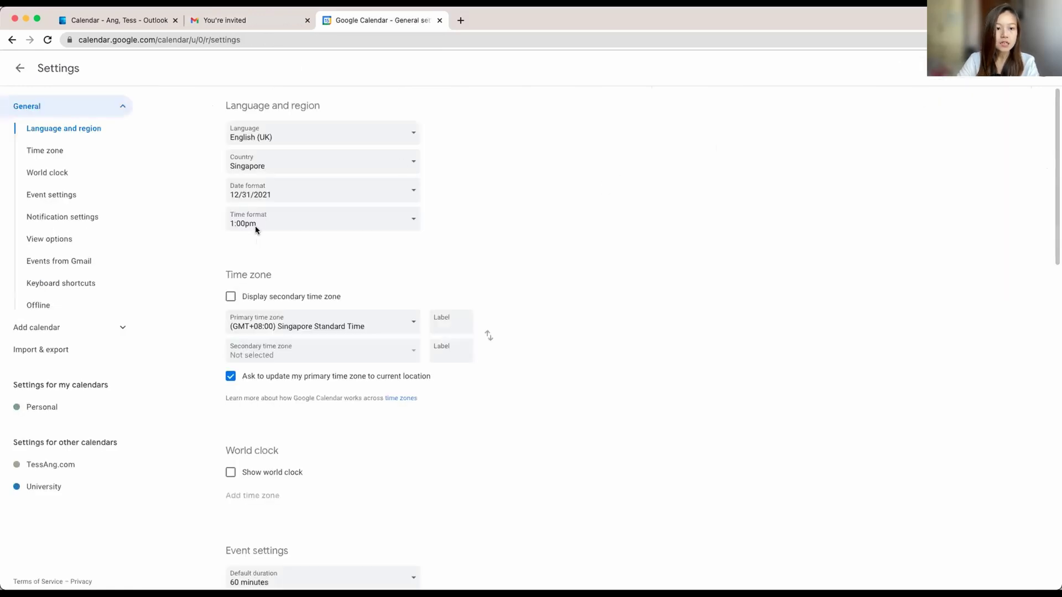
left_click(113, 331)
left_click(73, 423)
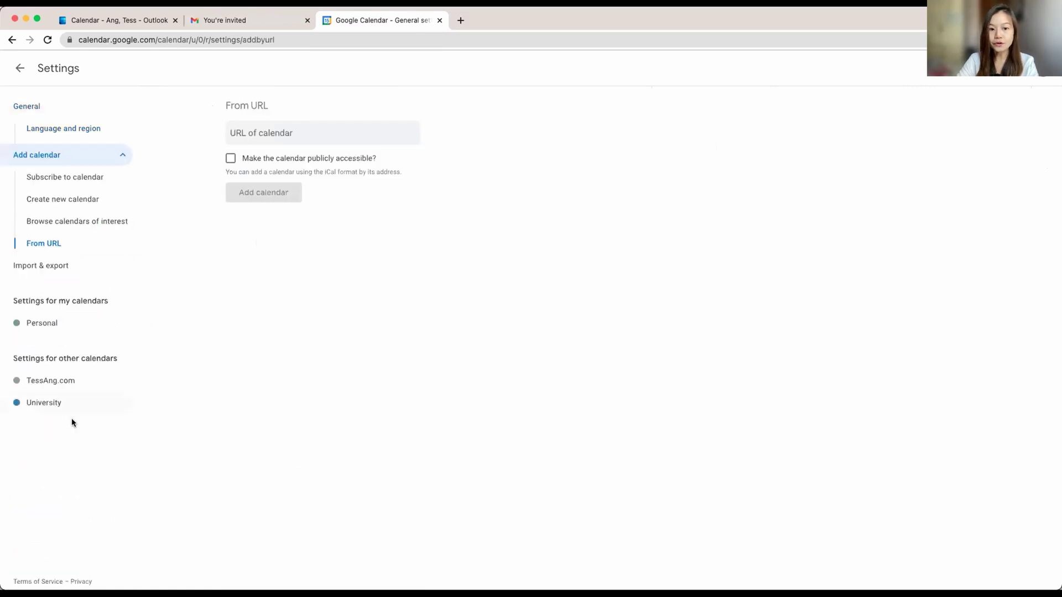
right_click(242, 140)
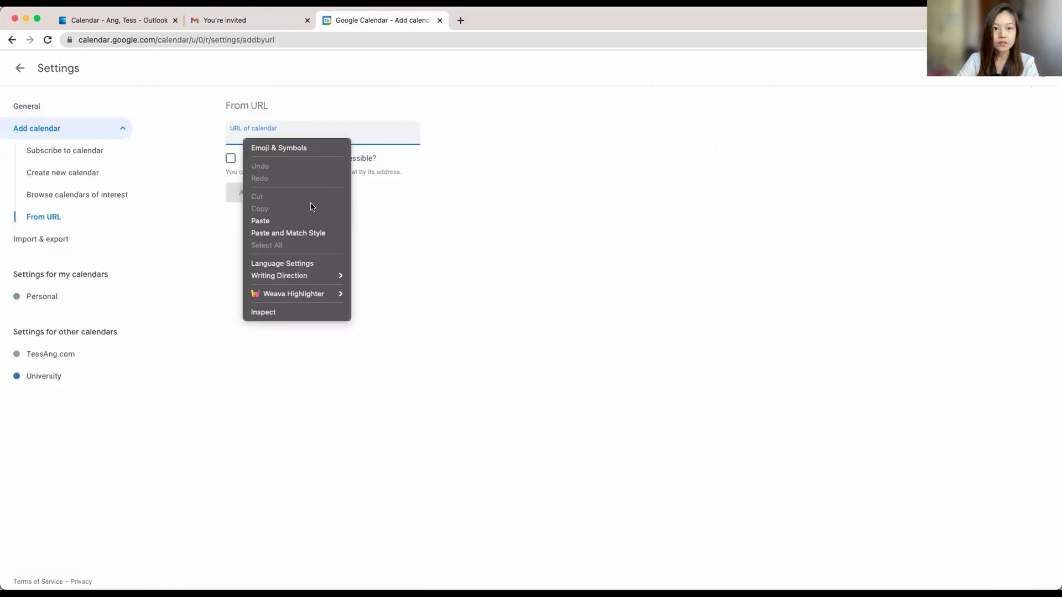
left_click(310, 218)
left_click(270, 200)
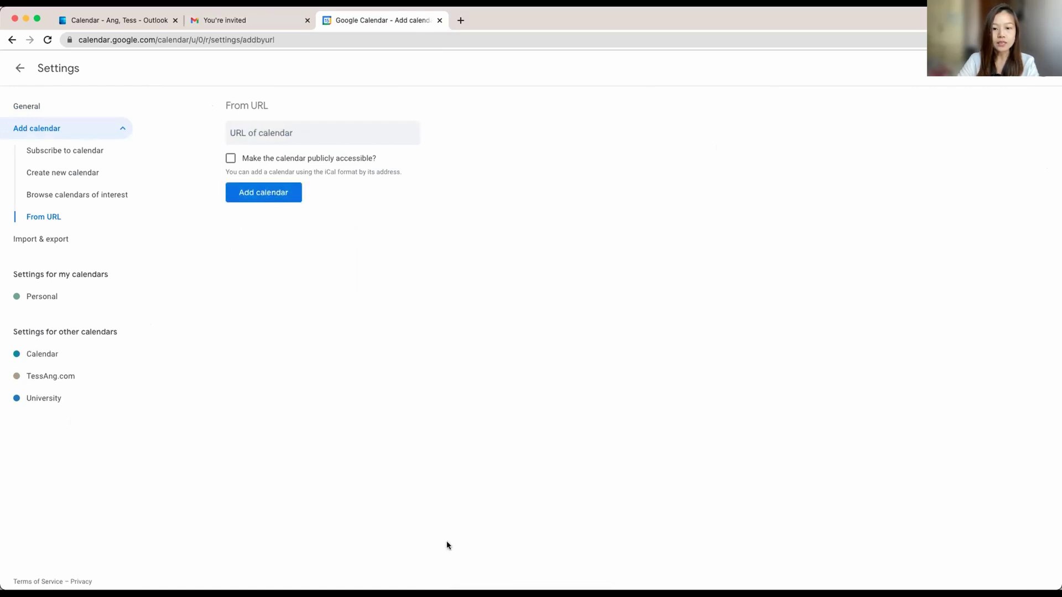
Rename the subscribed calendar 'Work', then return to the August 2021 month view with Work hidden
left_click(43, 358)
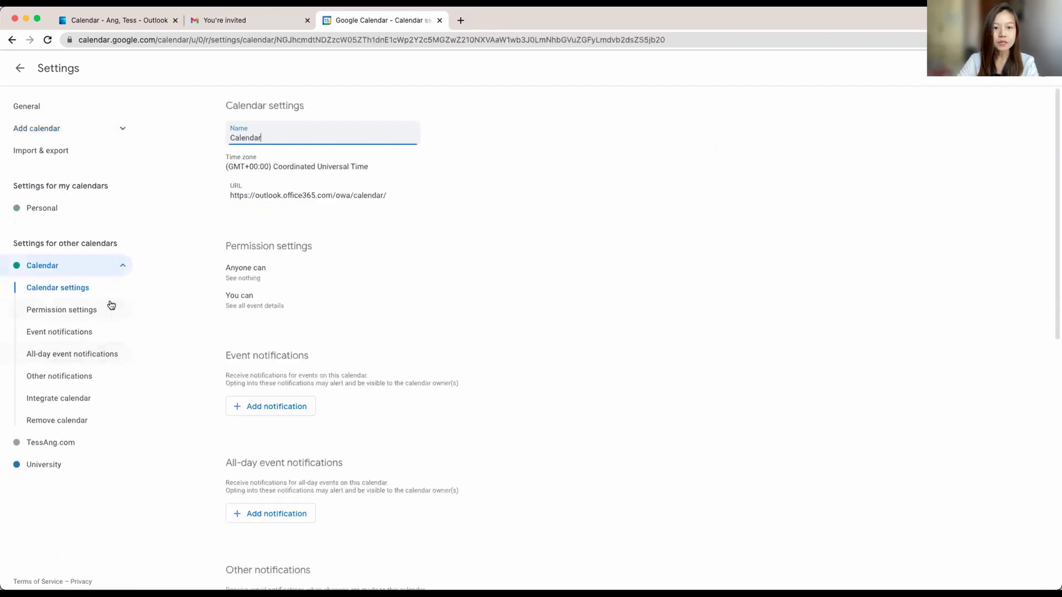
left_click_drag(271, 137, 209, 140)
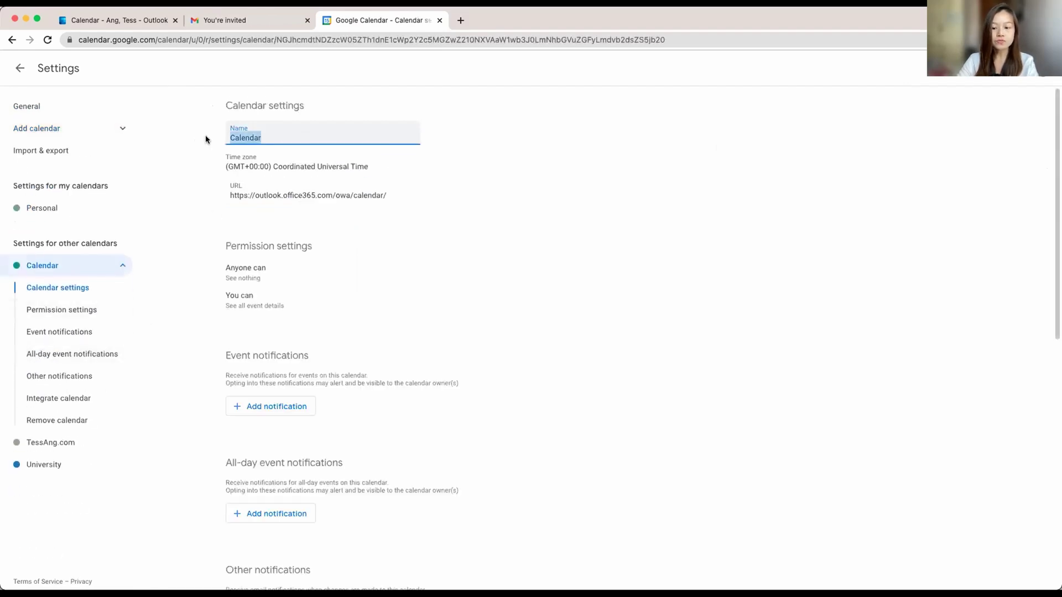
key("BackSpace")
type("Work")
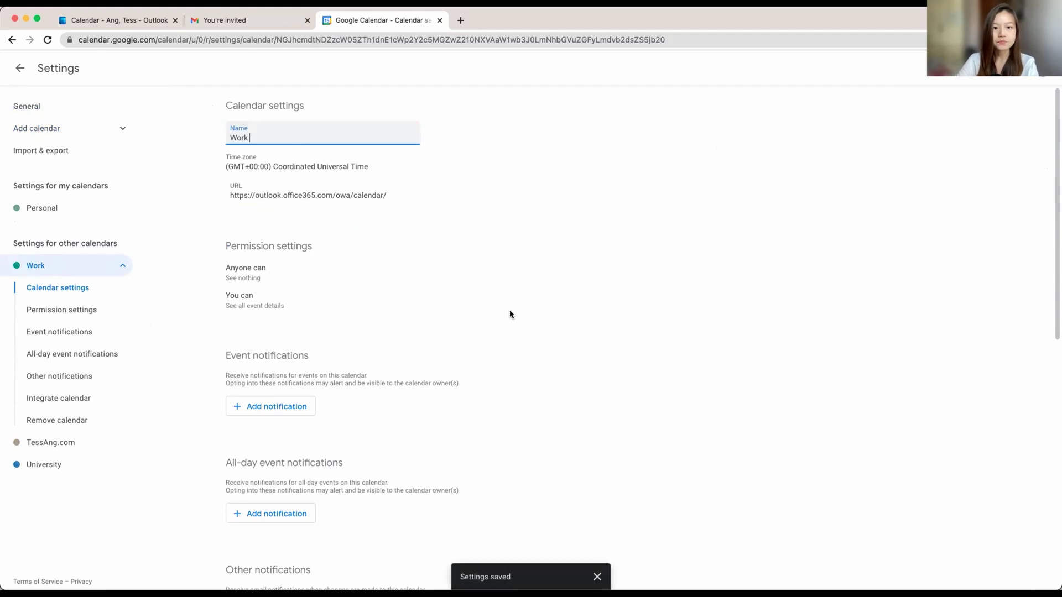
left_click(479, 289)
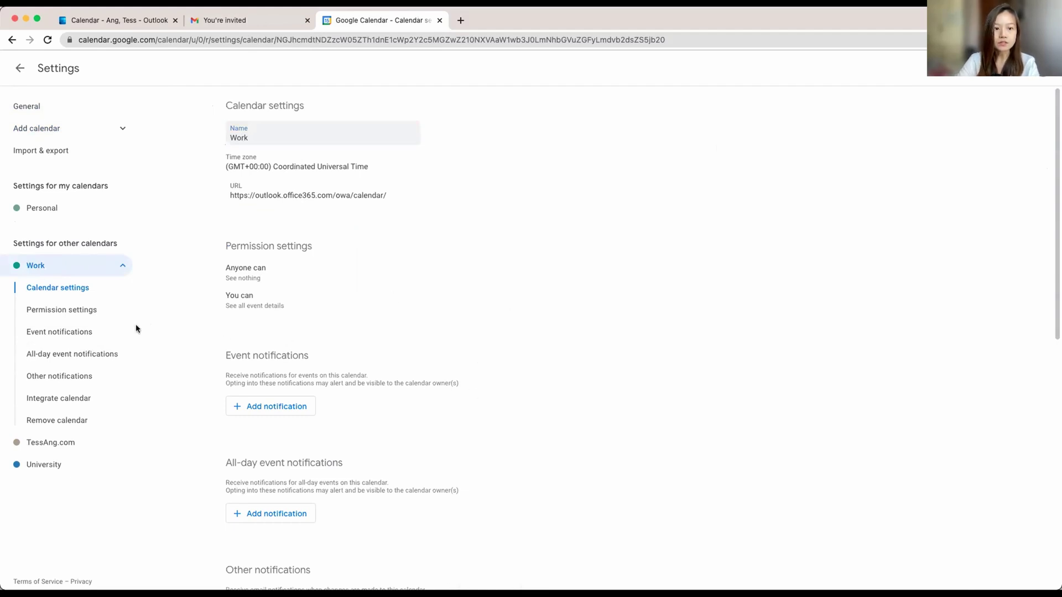
left_click(19, 68)
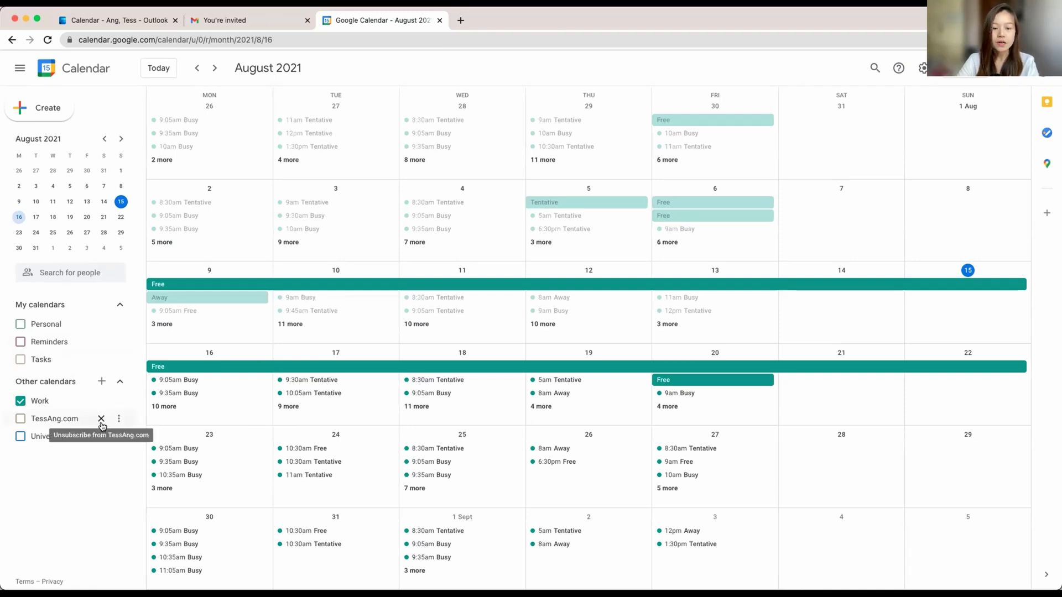
left_click(21, 400)
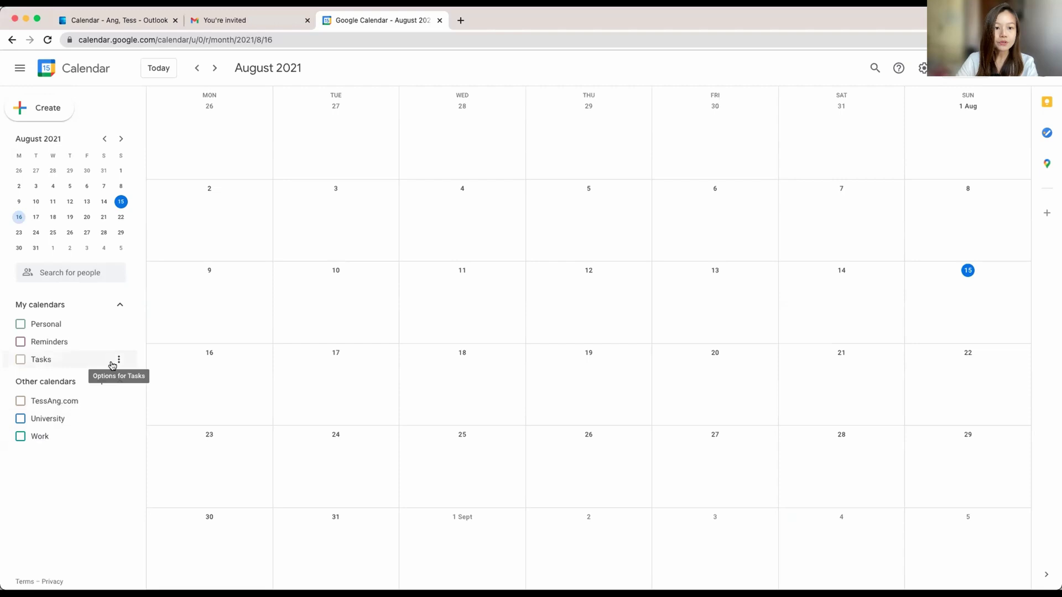
Create a new calendar named 'School' from Settings > Add calendar
left_click(923, 67)
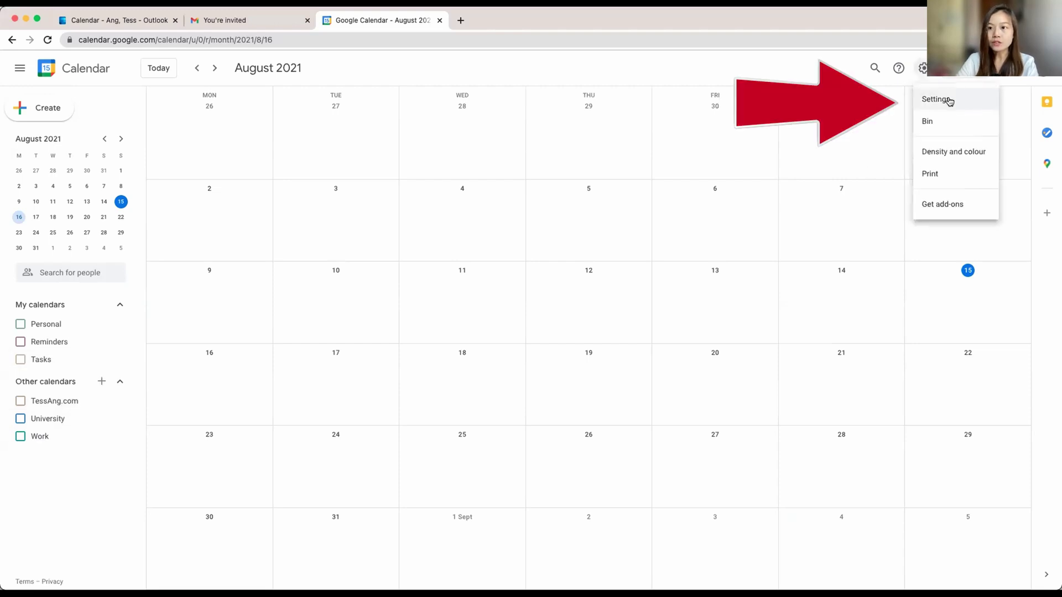
left_click(959, 104)
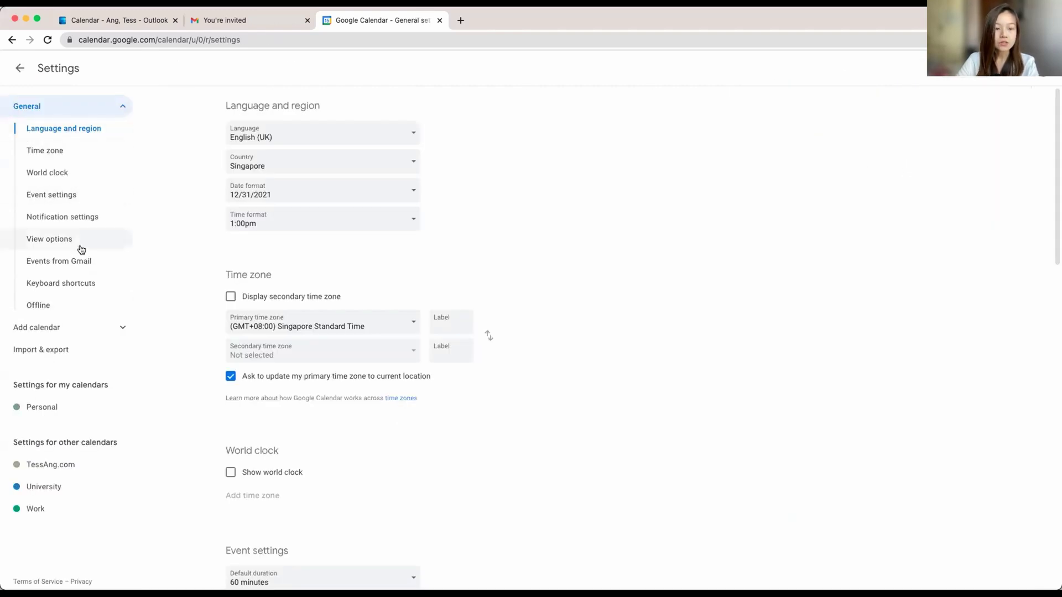
left_click(108, 330)
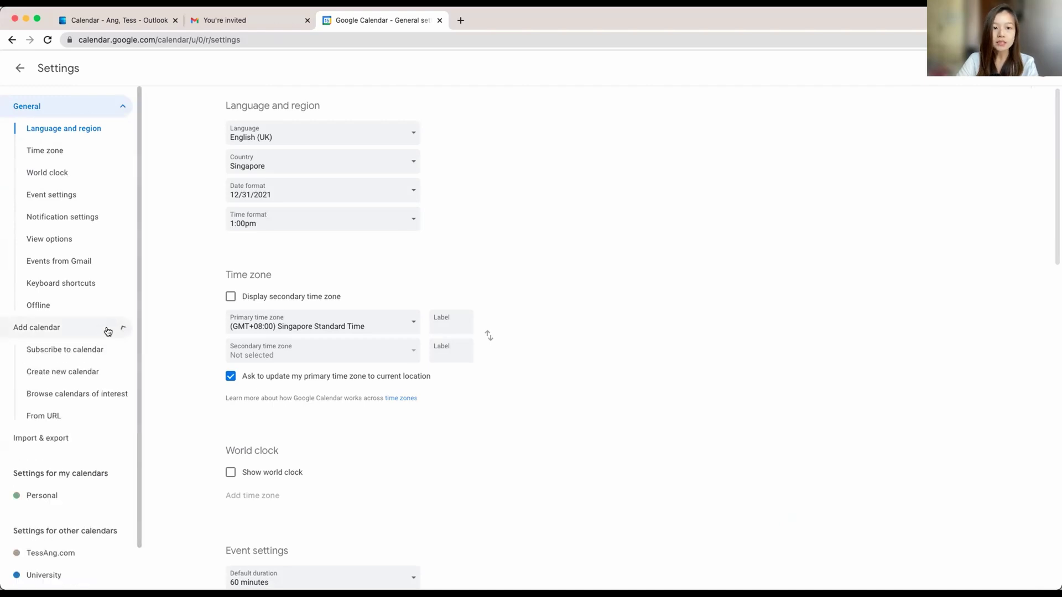
left_click(87, 376)
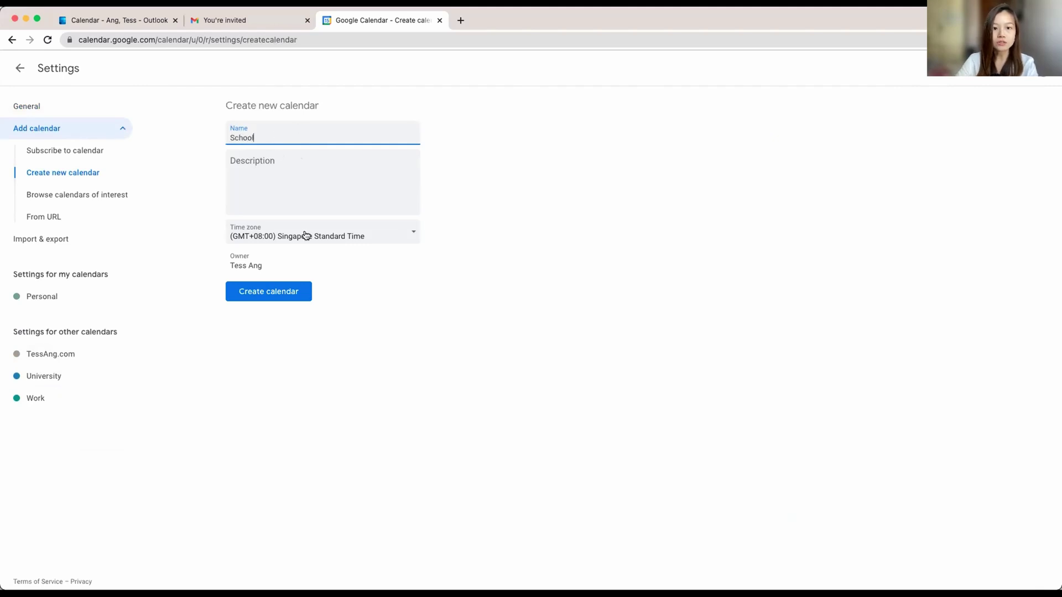
left_click(283, 291)
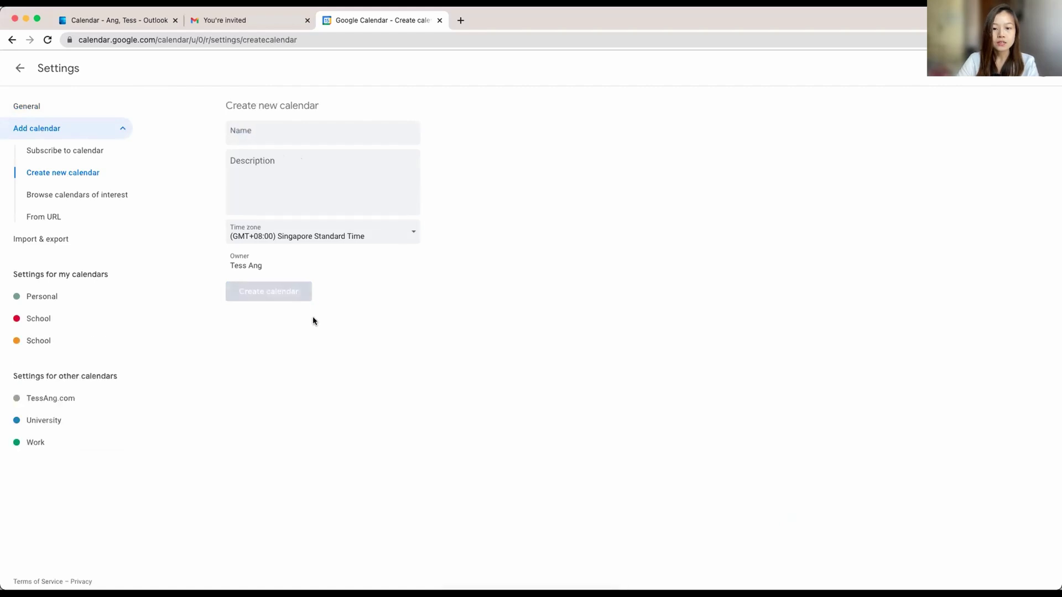
Delete the duplicate School calendar, keeping a single School calendar under My calendars
left_click(53, 346)
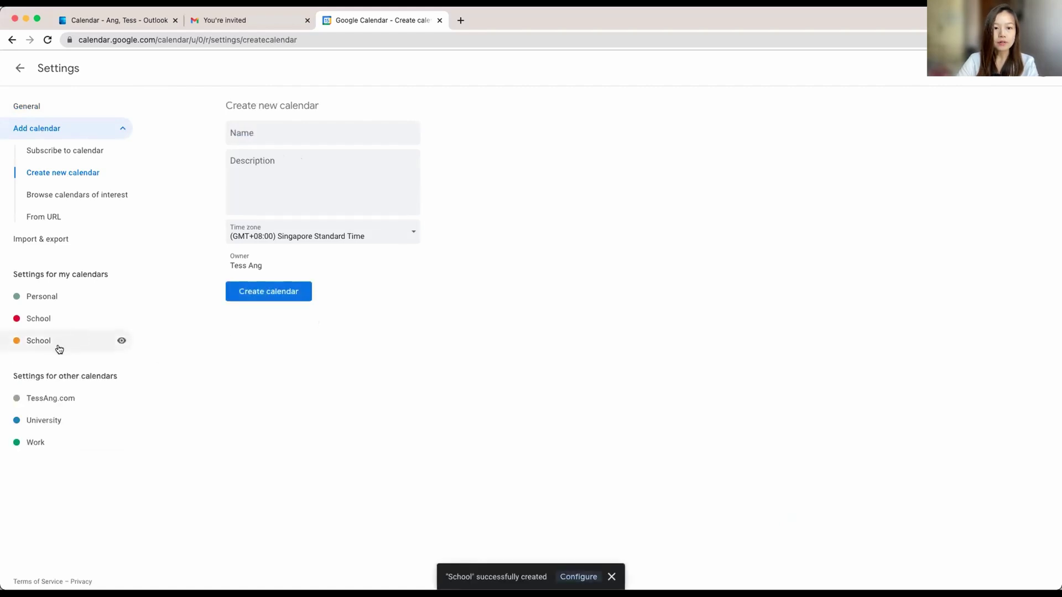
left_click(50, 233)
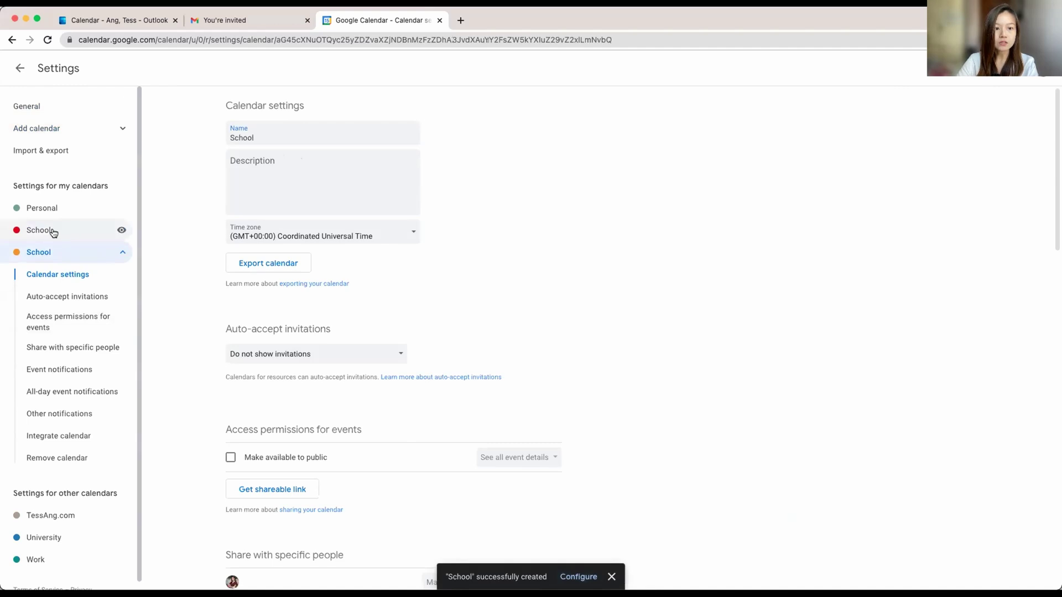
scroll(324, 256, "down", 15)
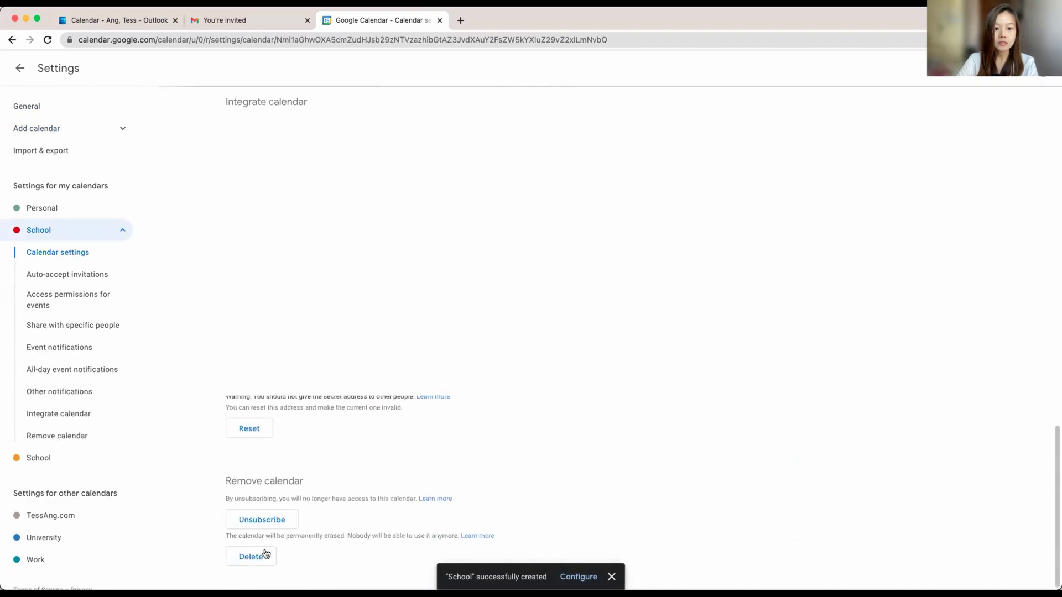
left_click(250, 555)
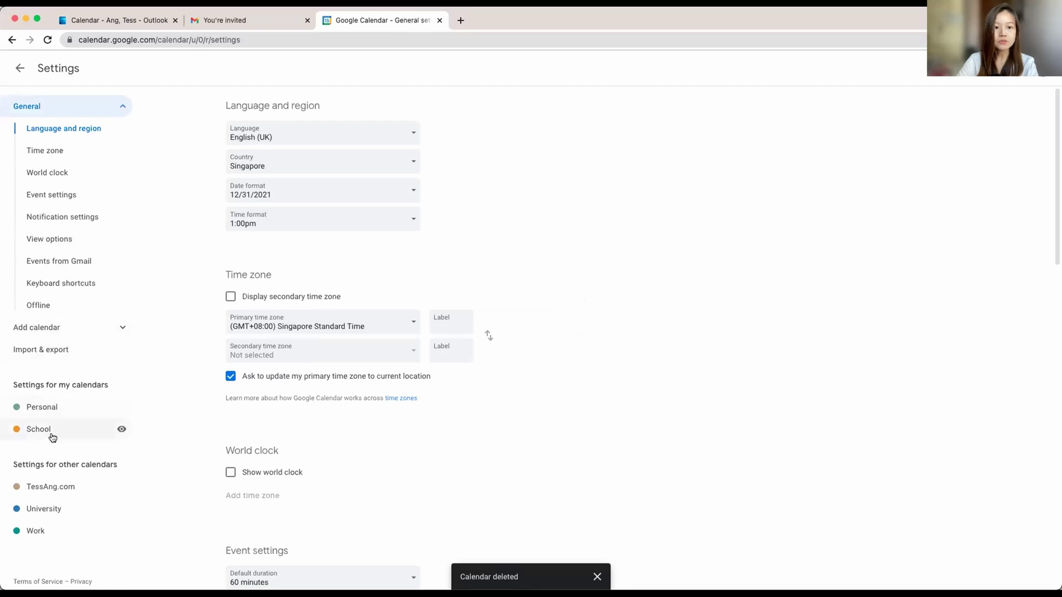
left_click(49, 431)
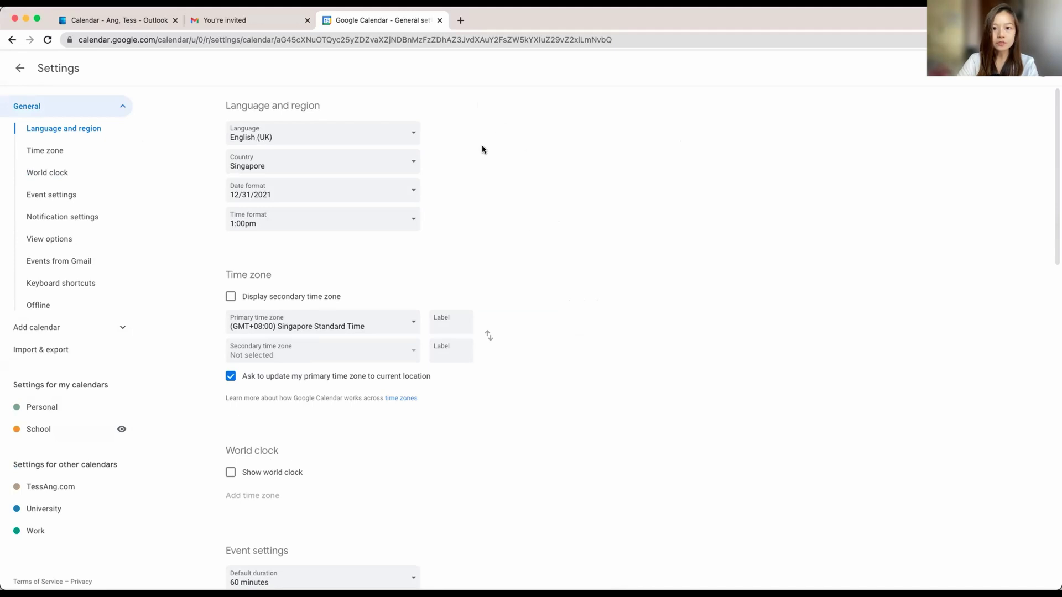
Choose MyClassAndExamSchedule.ics under Import & export, set the destination to School, and import it
left_click(104, 334)
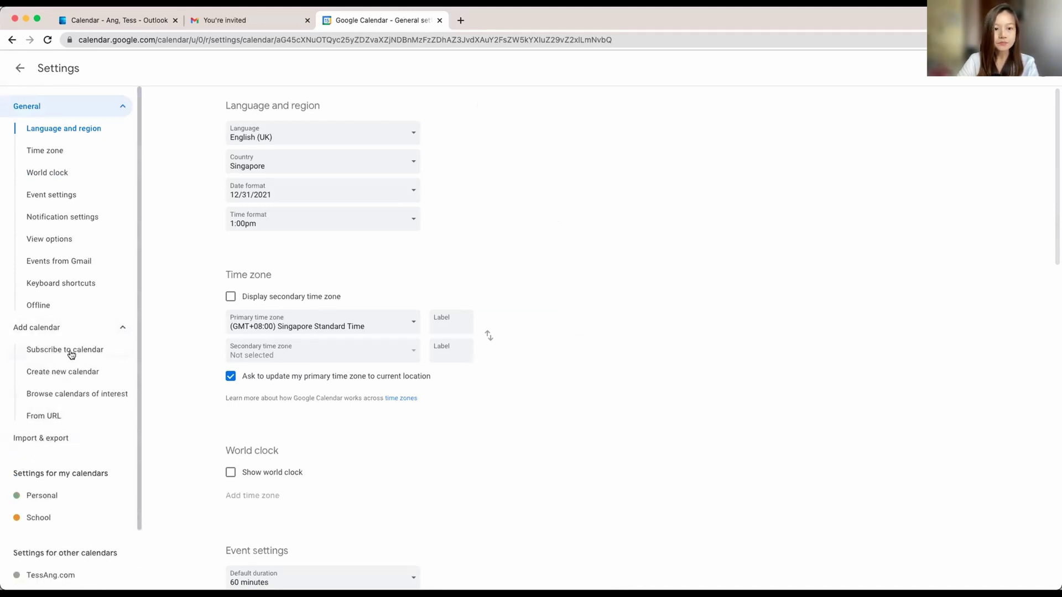
left_click(73, 444)
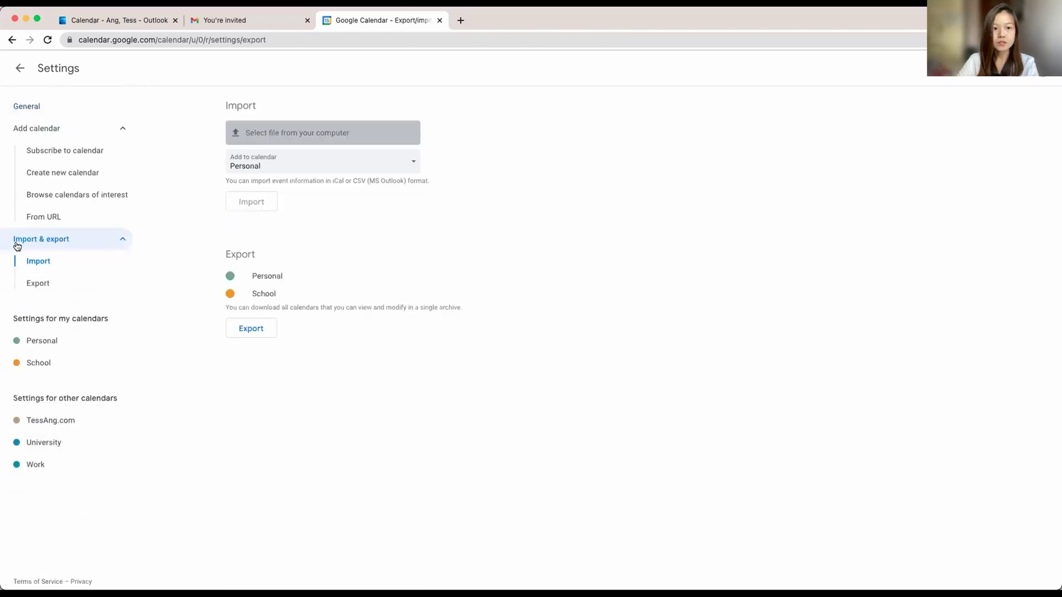
left_click(275, 134)
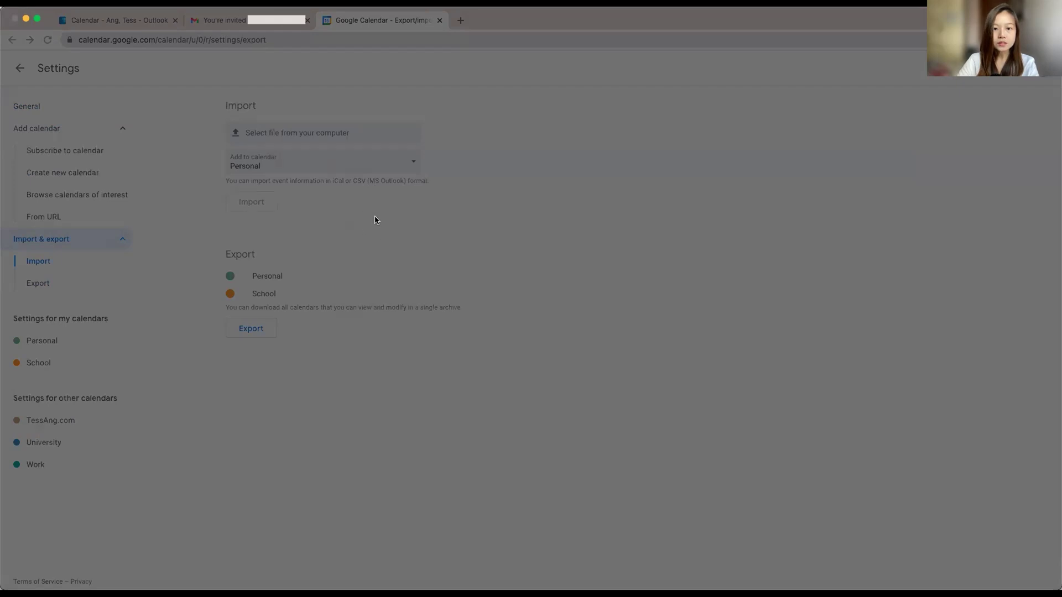
left_click(825, 468)
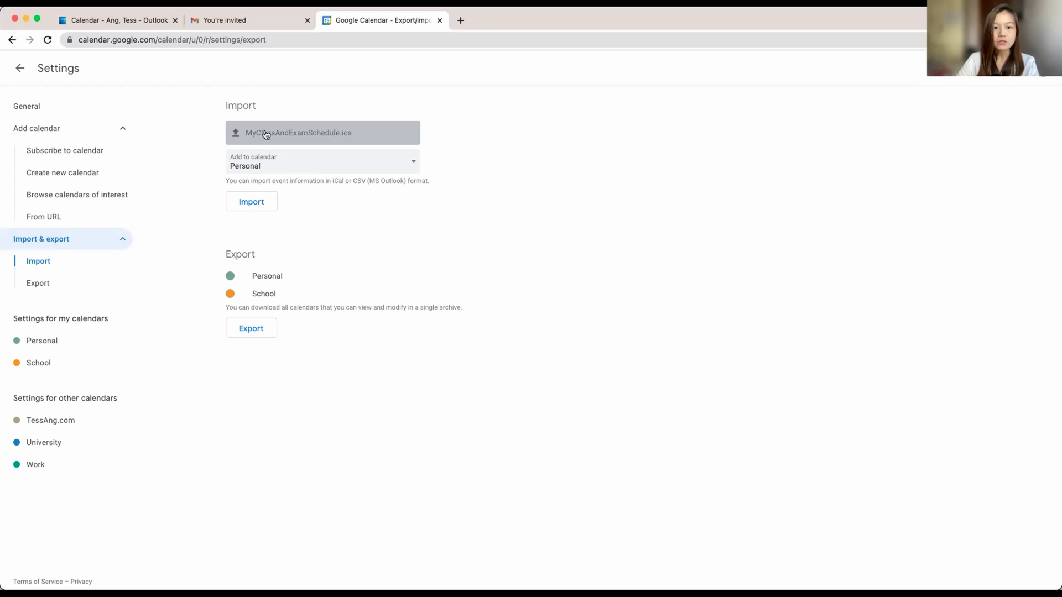
left_click(305, 168)
left_click(293, 188)
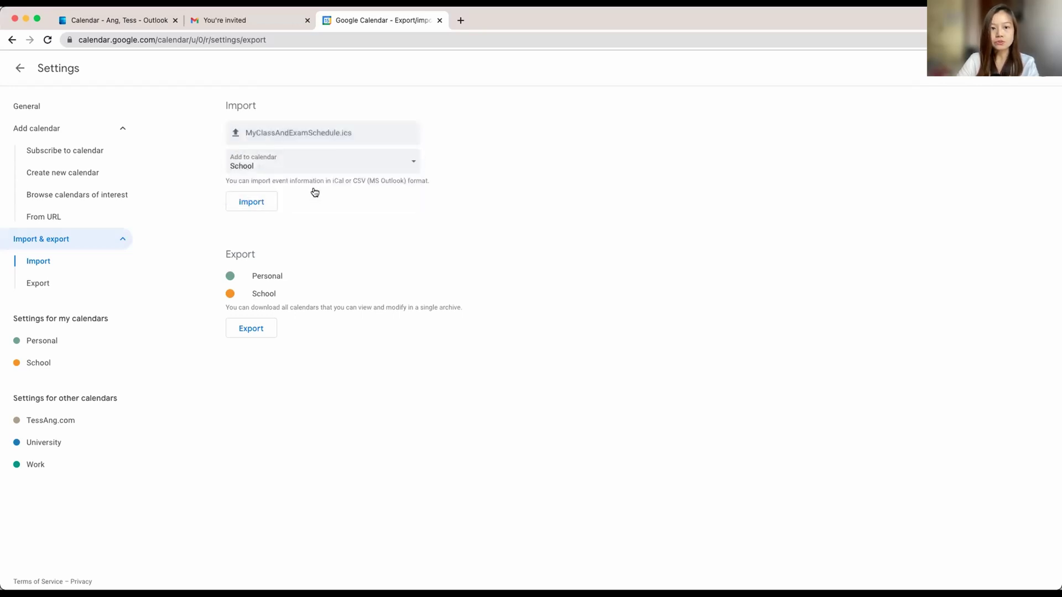
left_click(249, 205)
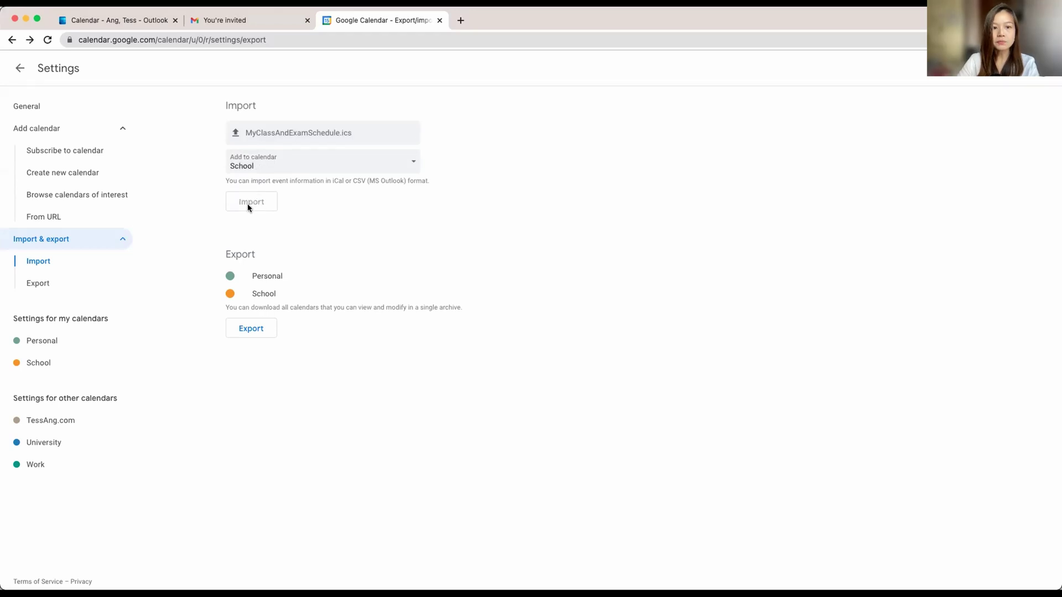
Return to the 16–21 August week showing Work's events, with Personal left hidden
left_click(19, 68)
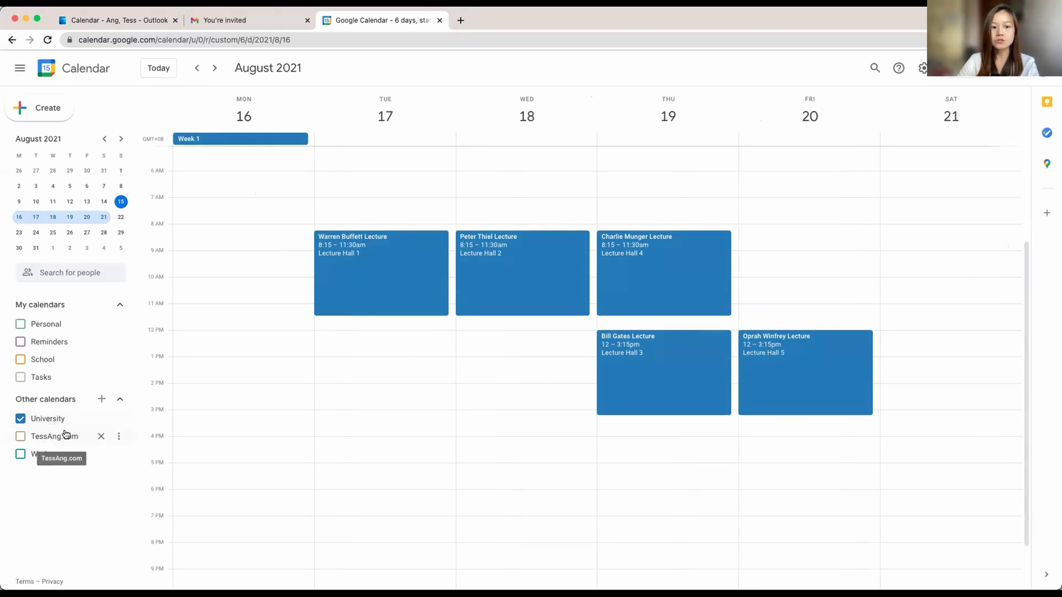
left_click(20, 455)
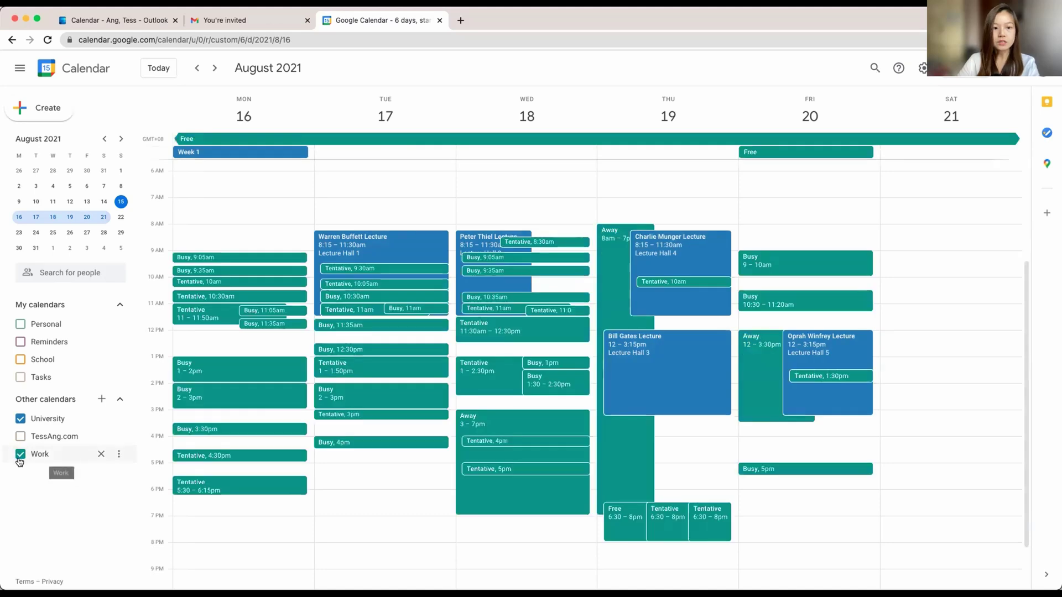
left_click(22, 325)
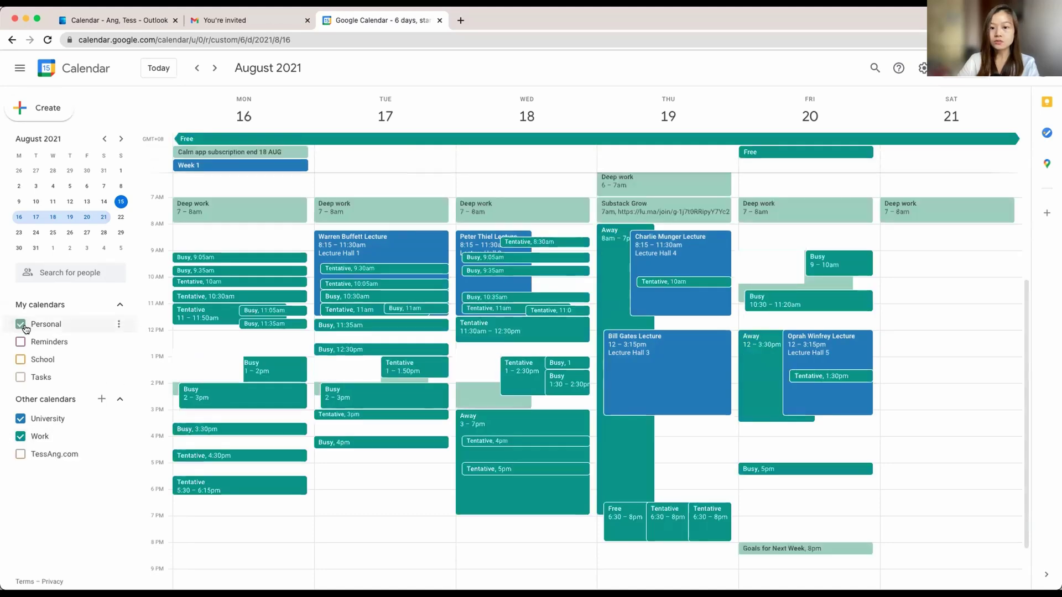
left_click(22, 325)
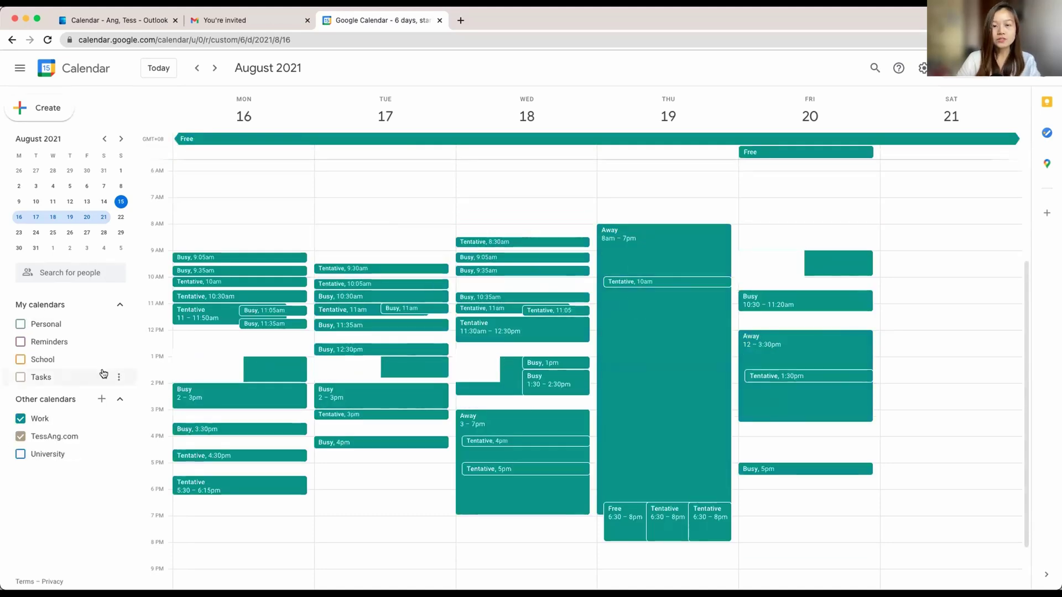